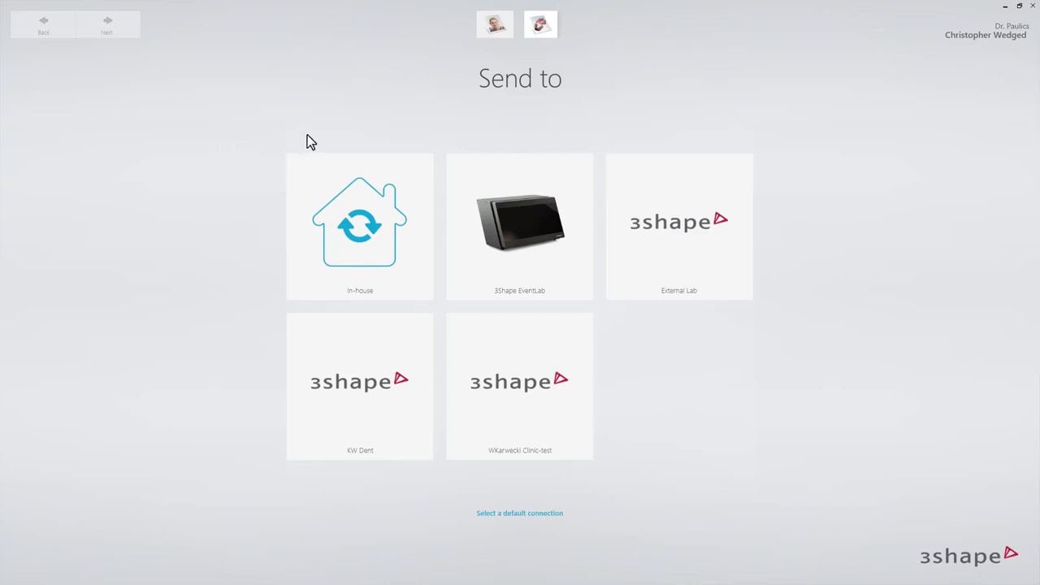
- In EventLab, select teeth 14 and 16 as screw-retained crowns
{"action": "left_click", "coordinate": [497, 174]}
{"action": "left_click", "coordinate": [456, 173]}
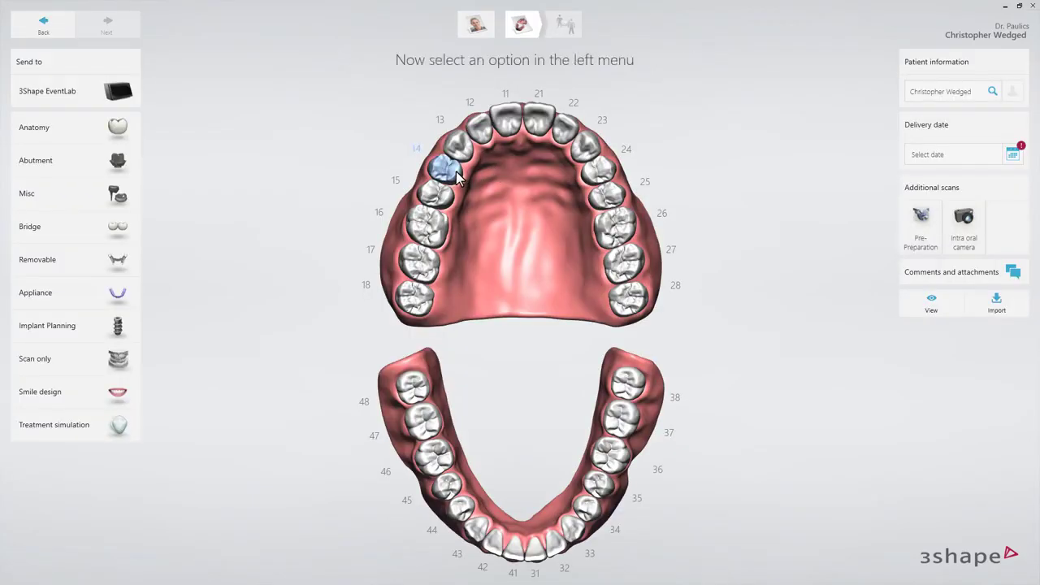
{"action": "left_click", "coordinate": [439, 226]}
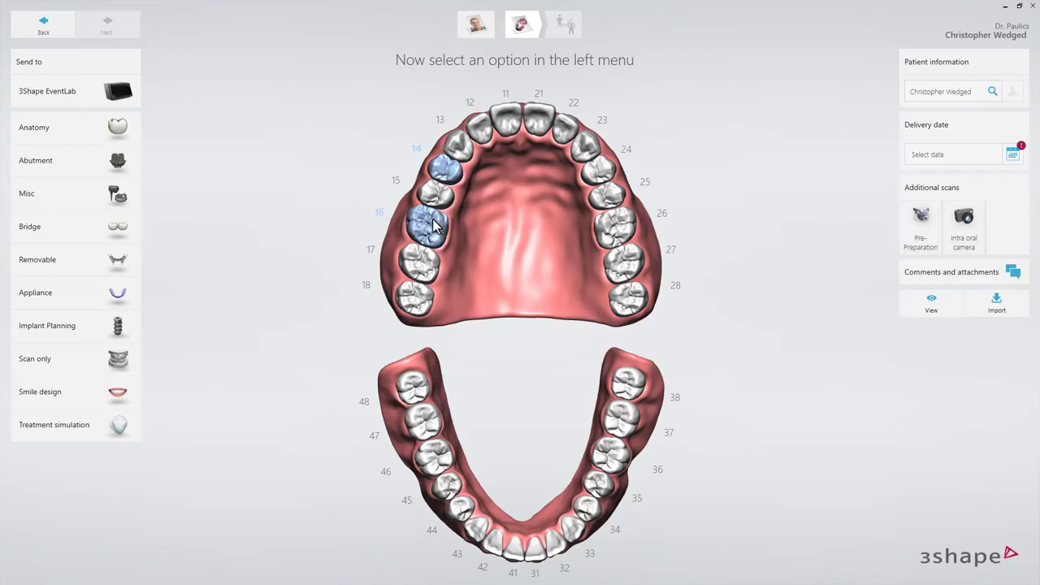
{"action": "left_click", "coordinate": [122, 161]}
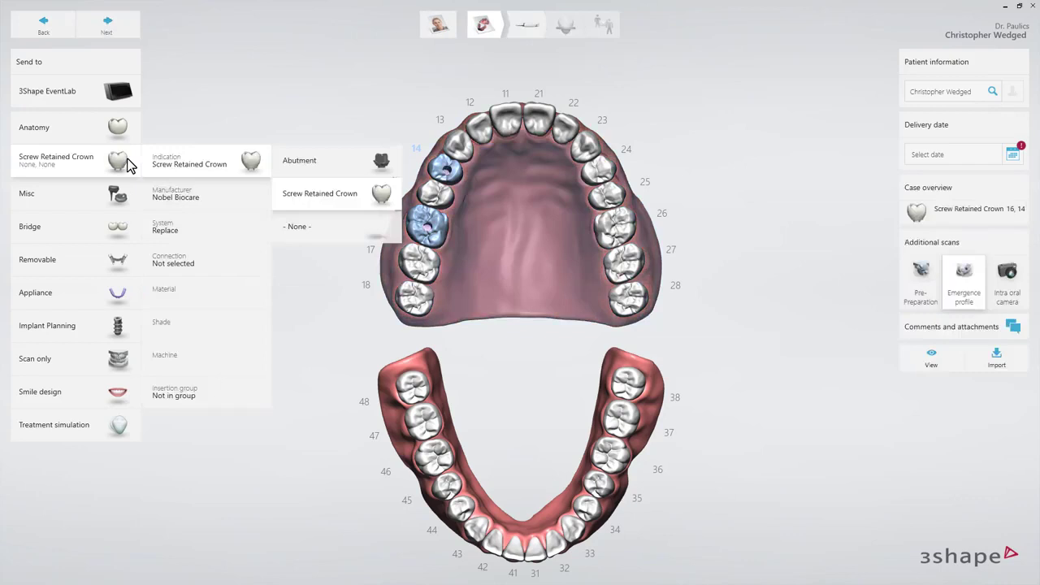
{"action": "left_click", "coordinate": [344, 193]}
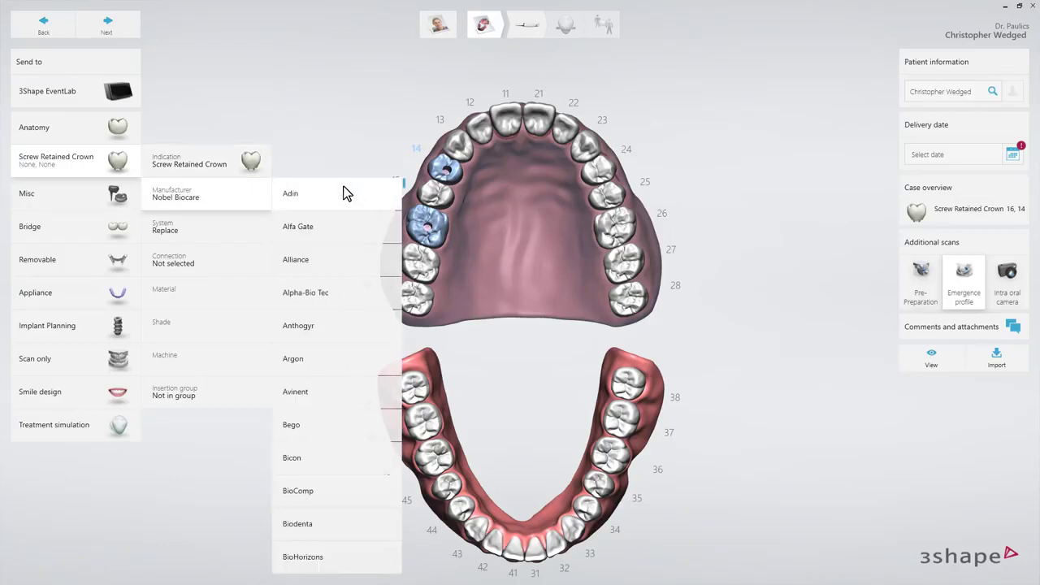
- Choose Nobel Biocare Replace NP, Emax, shade A3, and no insertion group
{"action": "scroll", "coordinate": [343, 293], "scroll_direction": "down", "scroll_amount": 10}
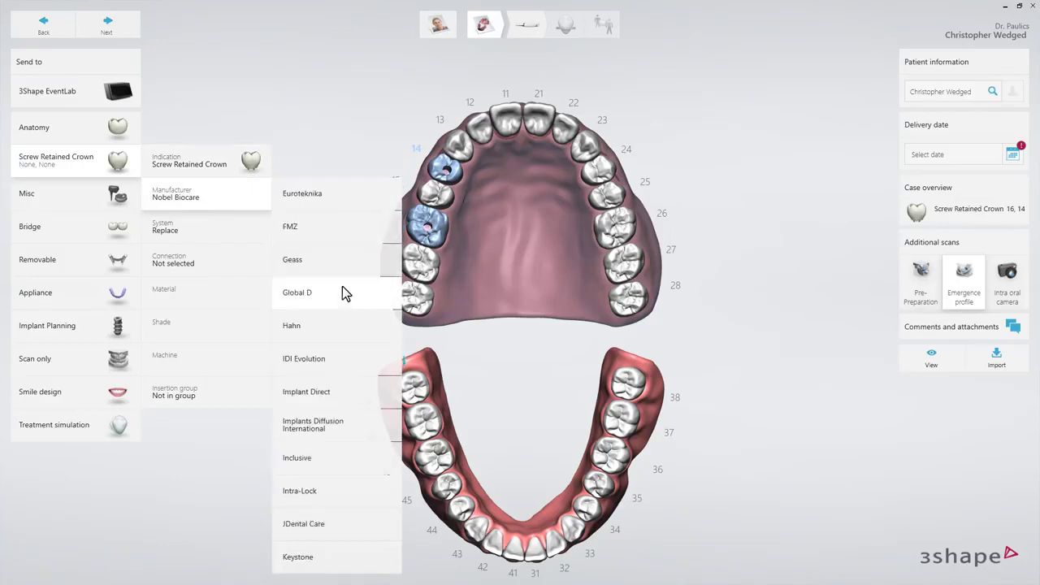
{"action": "scroll", "coordinate": [344, 293], "scroll_direction": "down", "scroll_amount": 5}
{"action": "left_click", "coordinate": [339, 393]}
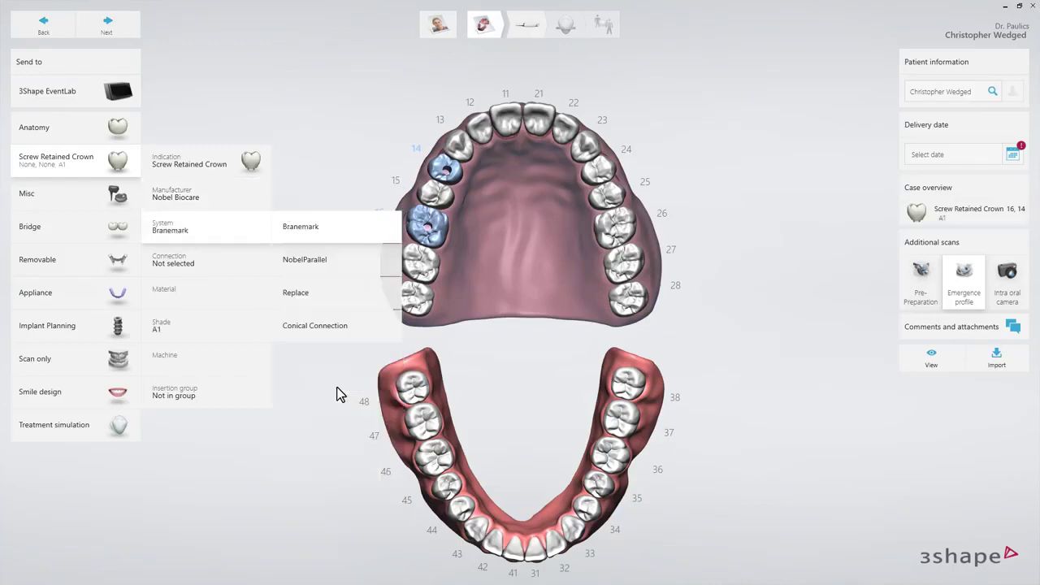
{"action": "left_click", "coordinate": [336, 297]}
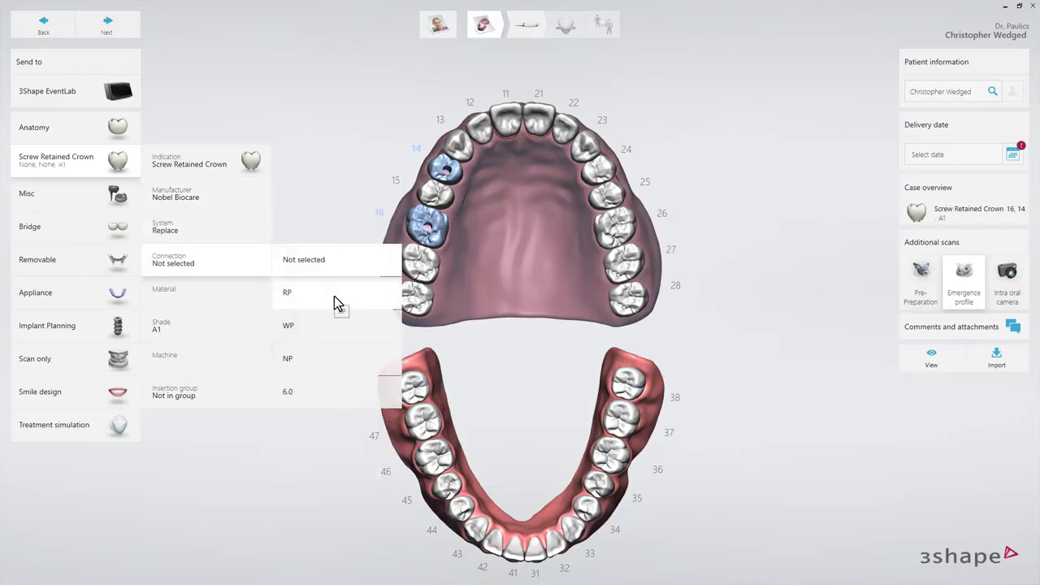
{"action": "left_click", "coordinate": [334, 367]}
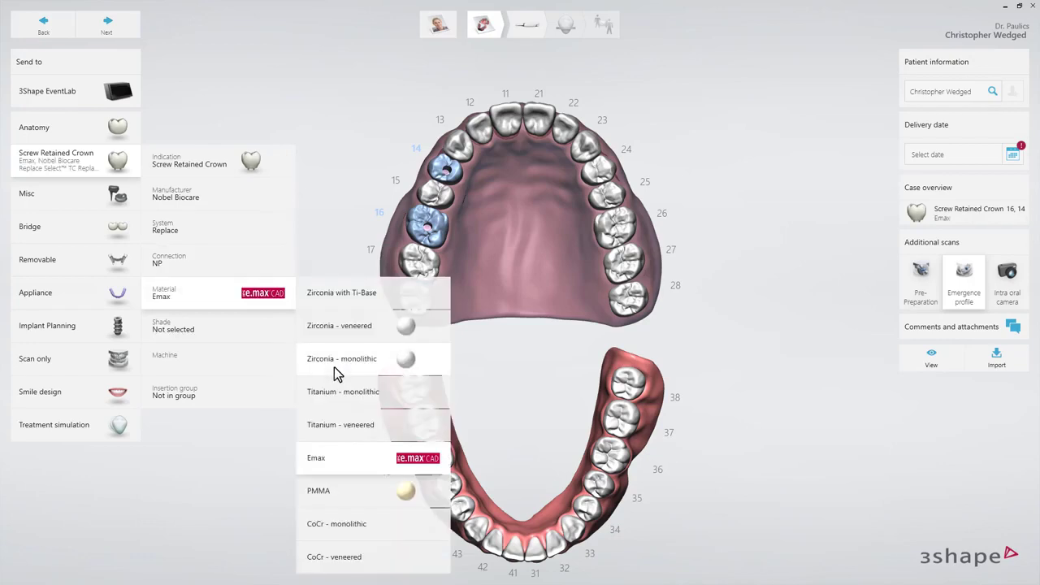
{"action": "left_click", "coordinate": [334, 462]}
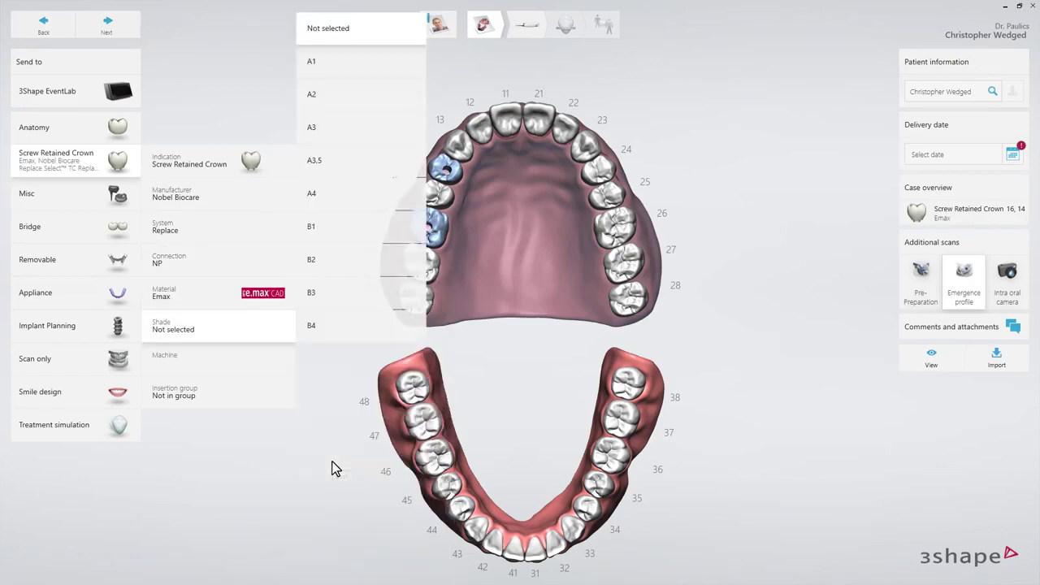
{"action": "left_click", "coordinate": [338, 140]}
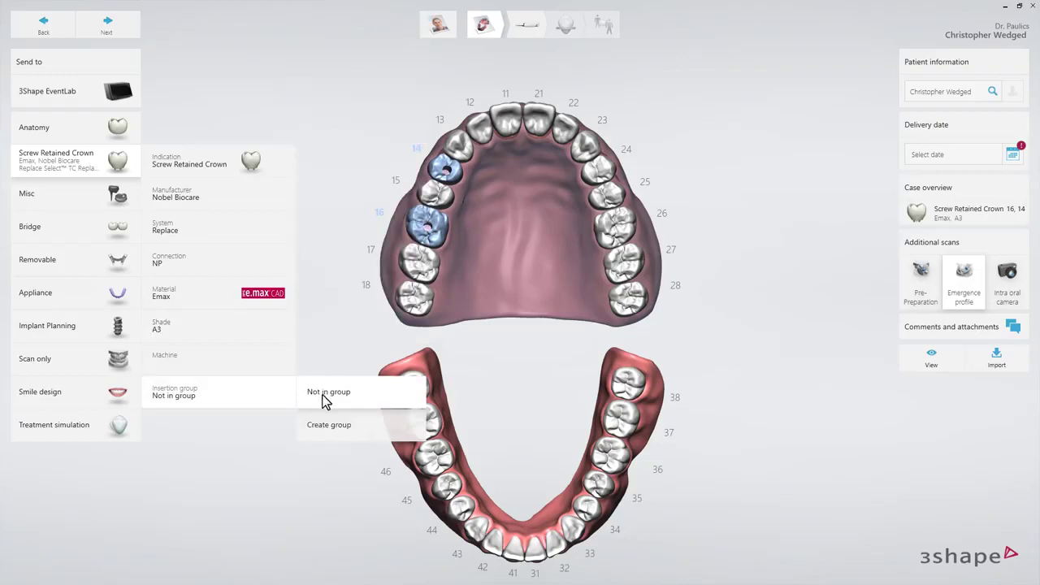
{"action": "left_click", "coordinate": [324, 395]}
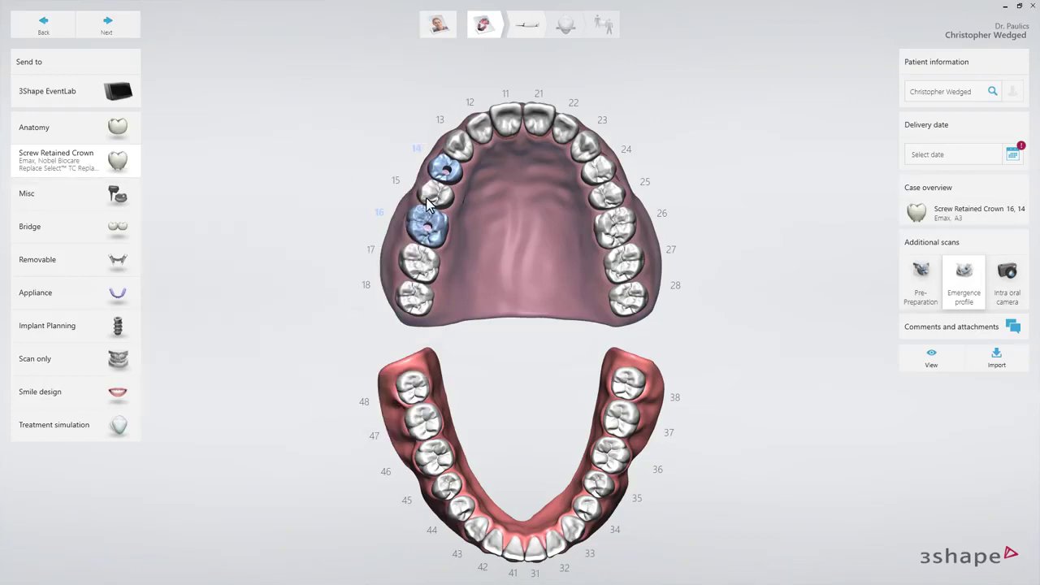
{"action": "left_click", "coordinate": [407, 180]}
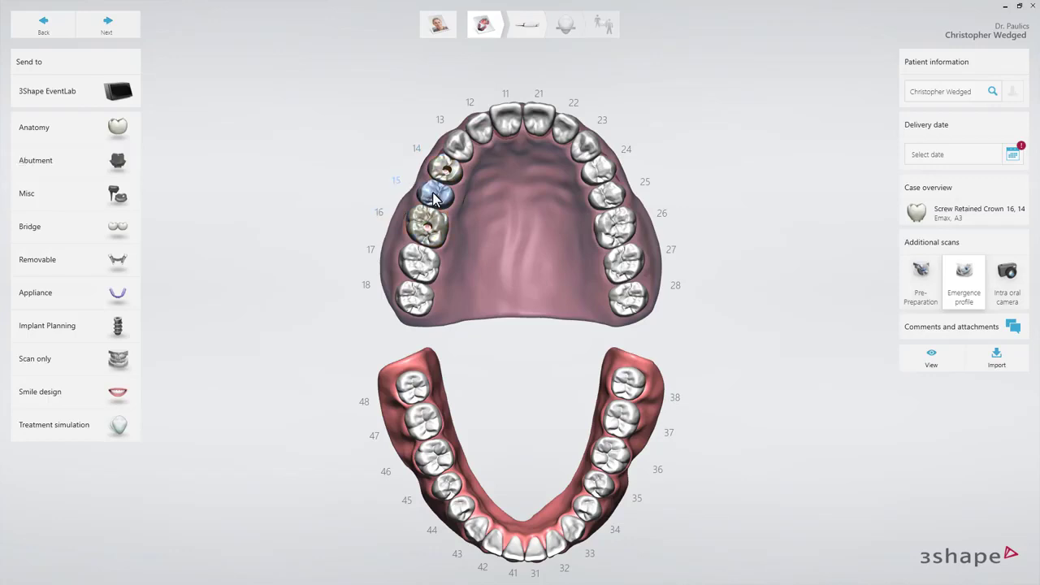
- Make tooth 15 an Emax crown pontic in shade A3
{"action": "left_click", "coordinate": [117, 130]}
{"action": "left_click", "coordinate": [333, 162]}
{"action": "left_click", "coordinate": [339, 171]}
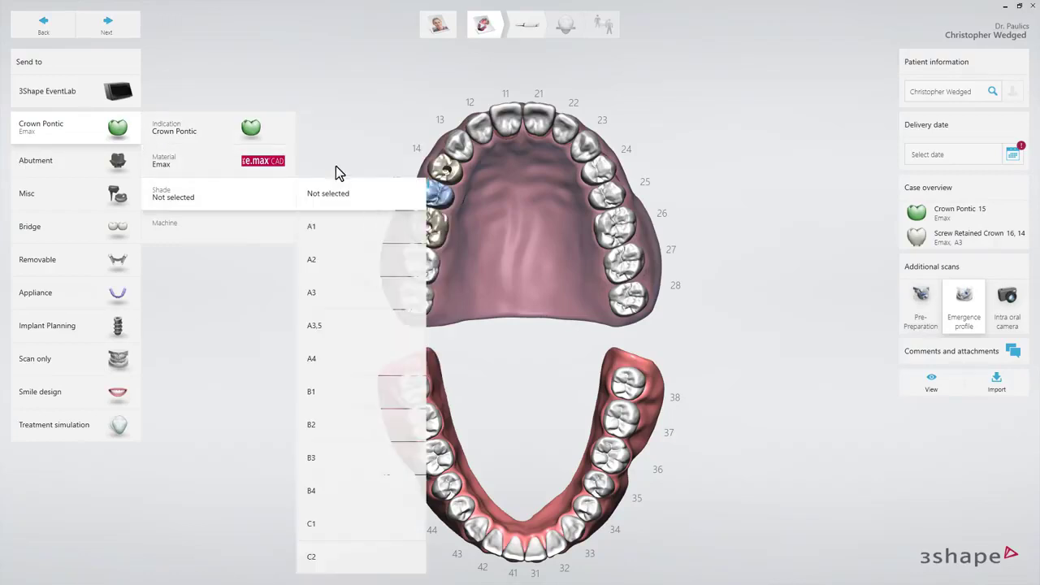
{"action": "left_click", "coordinate": [336, 293]}
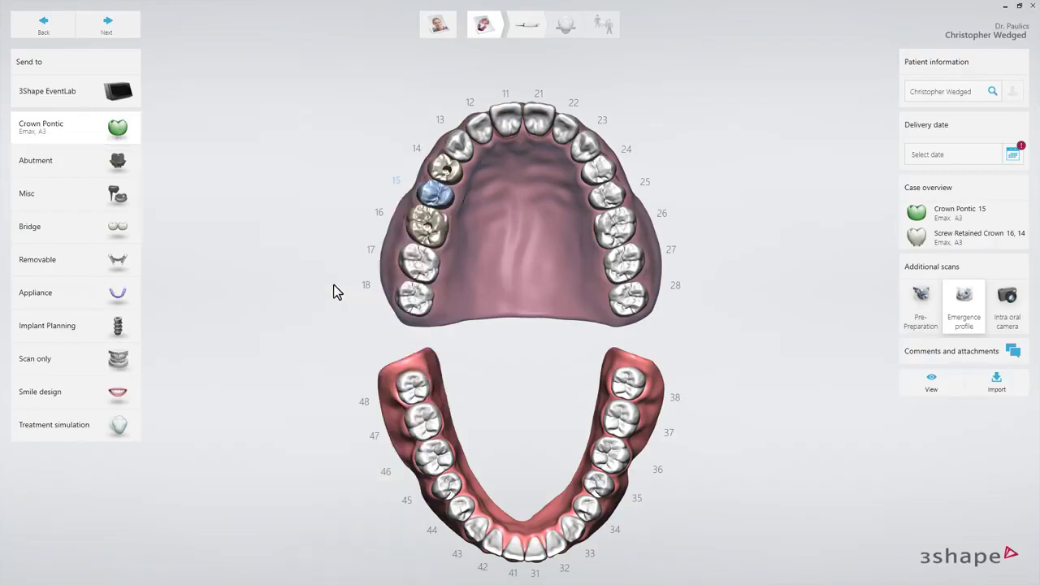
- Join teeth 14–16 into a bridge, leaving the bridge option at None
{"action": "left_click", "coordinate": [419, 228]}
{"action": "left_click", "coordinate": [139, 226]}
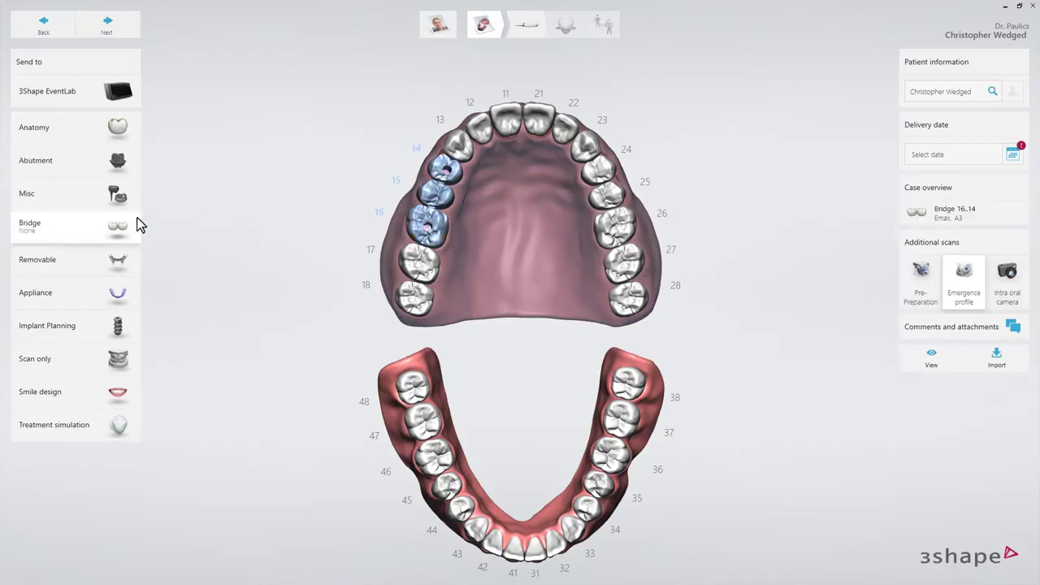
{"action": "left_click", "coordinate": [372, 226]}
{"action": "left_click", "coordinate": [323, 260]}
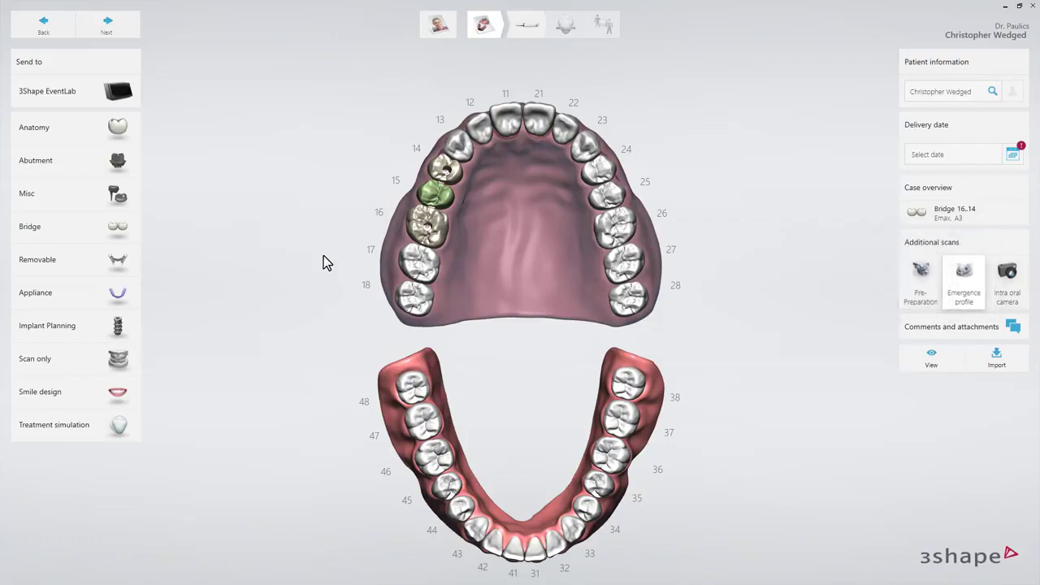
- Set delivery to 28/09/2018 13:00 and proceed to scanning
{"action": "left_click", "coordinate": [1016, 155]}
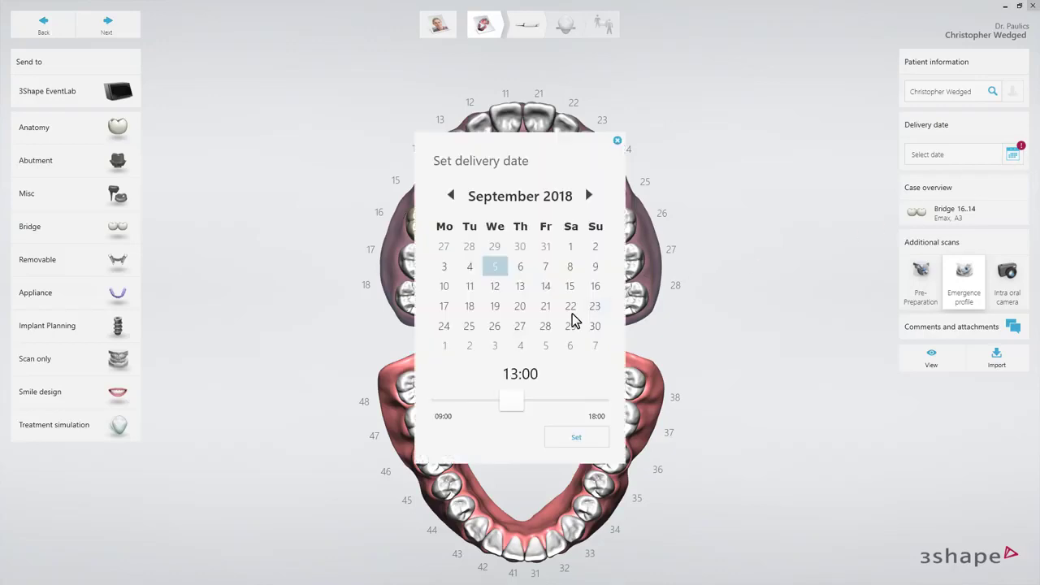
{"action": "left_click", "coordinate": [548, 329]}
{"action": "left_click", "coordinate": [575, 435]}
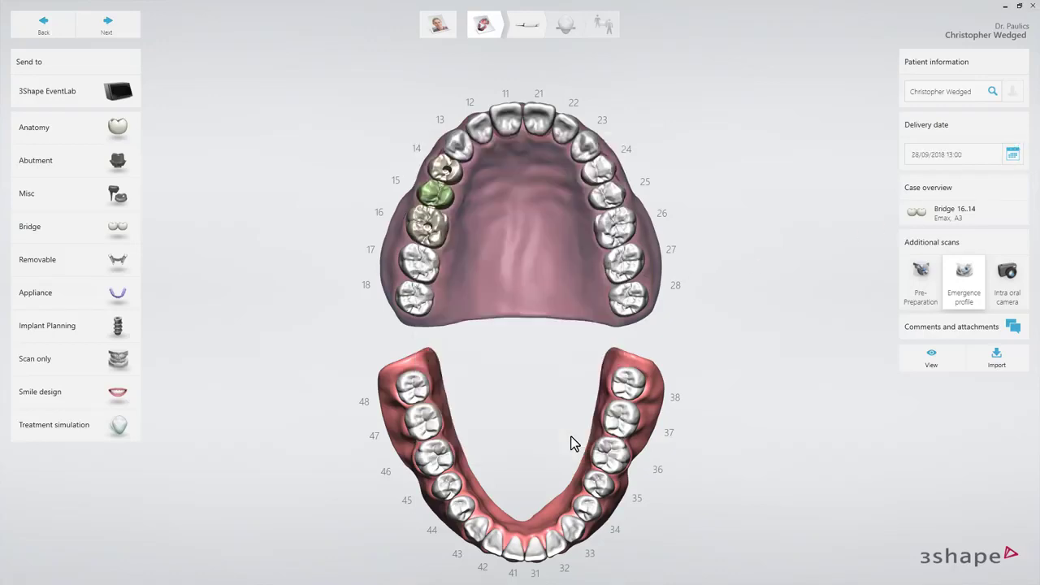
{"action": "left_click", "coordinate": [524, 26]}
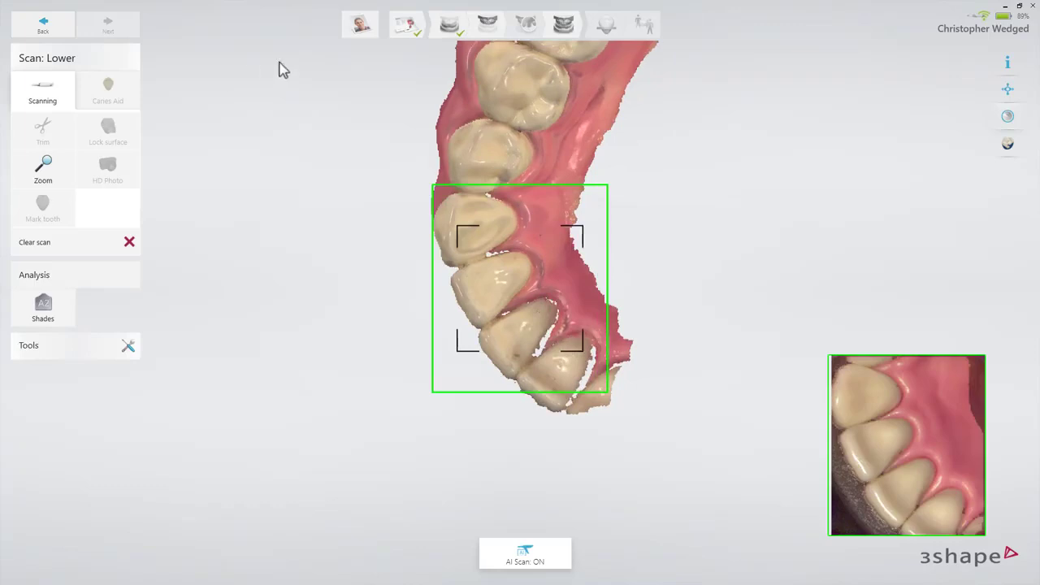
- Finish the lower-jaw scan and switch to scanning the upper jaw
{"action": "left_click", "coordinate": [485, 31]}
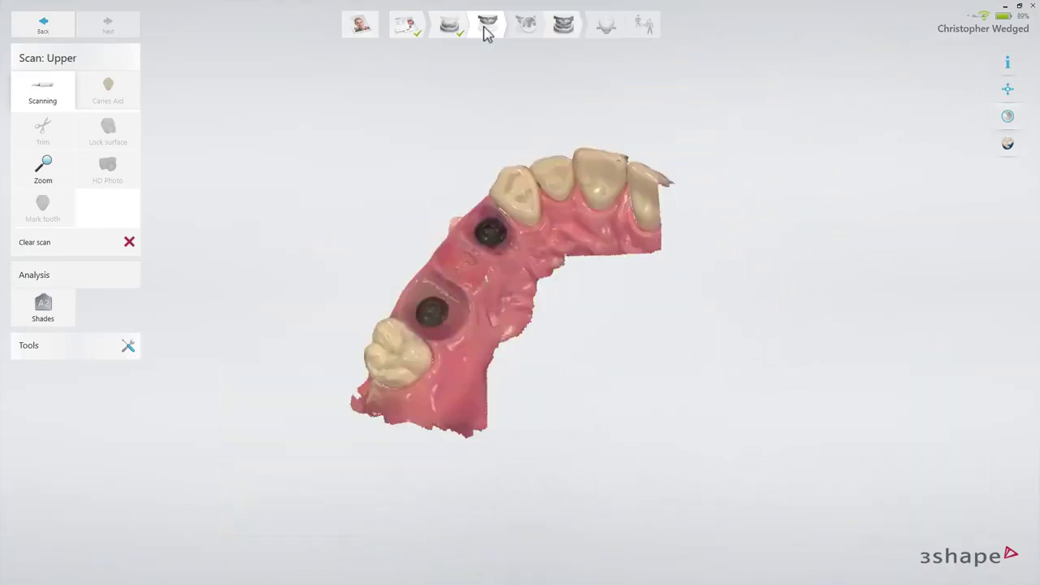
- Trim the front implant hole from the upper scan so it can be rescanned
{"action": "left_click", "coordinate": [65, 121]}
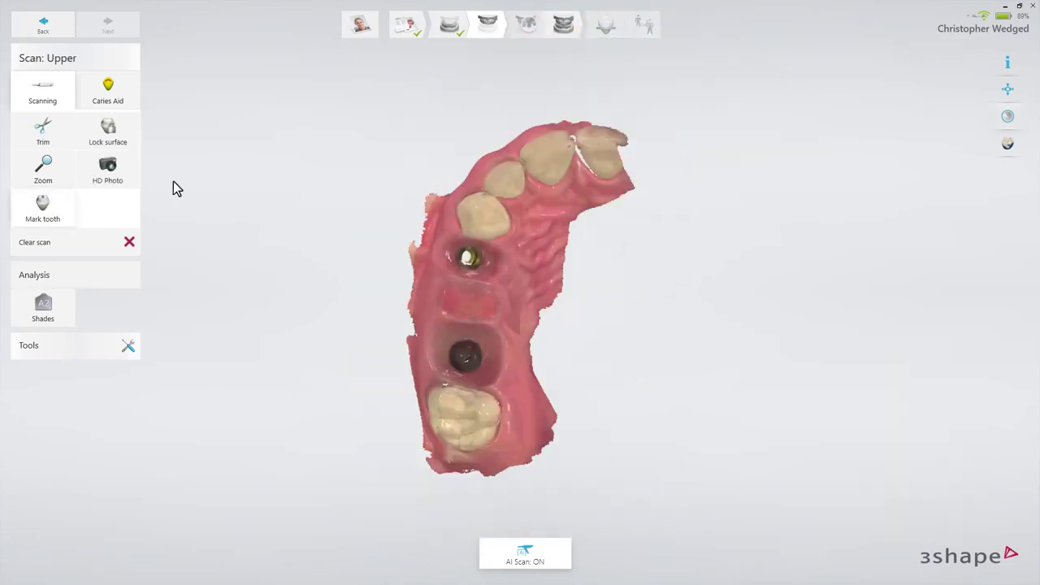
- Lock the surface of the front implant site on the upper scan
{"action": "left_click", "coordinate": [126, 135]}
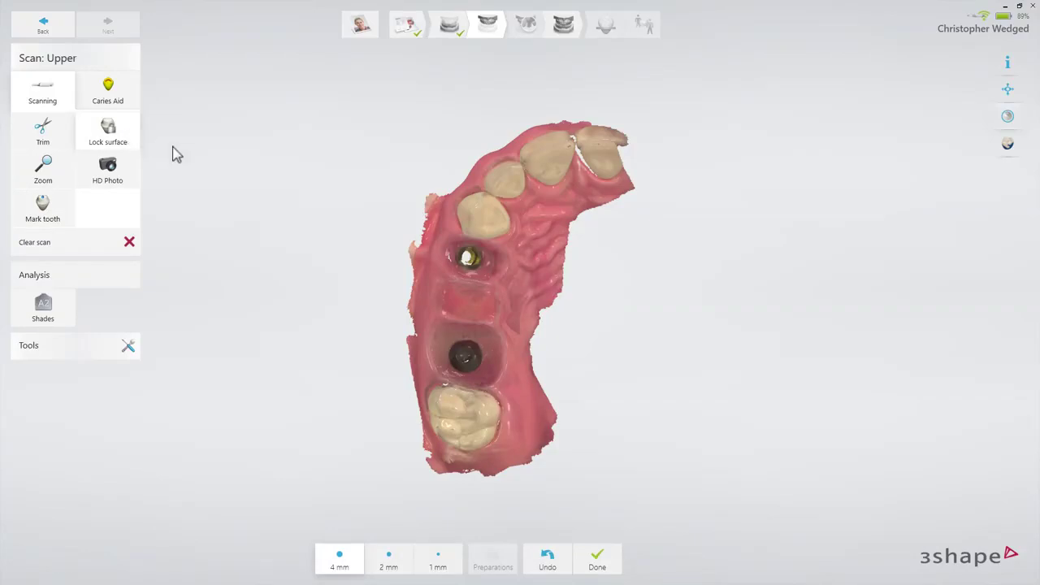
{"action": "left_click_drag", "start_coordinate": [468, 257], "coordinate": [453, 260]}
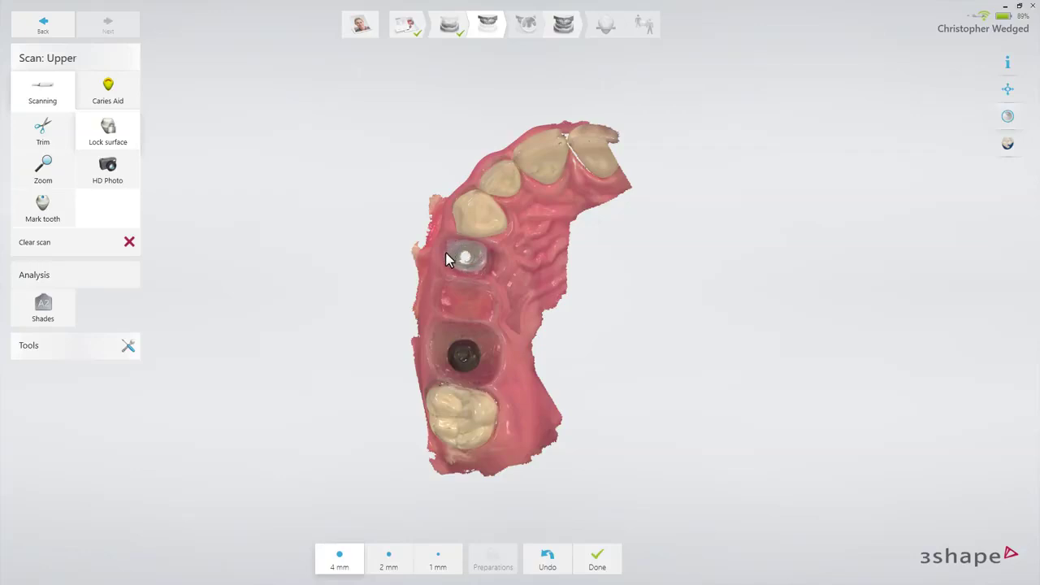
{"action": "left_click", "coordinate": [598, 558]}
- Trim away the dark rear implant hole for rescanning
{"action": "left_click", "coordinate": [43, 130]}
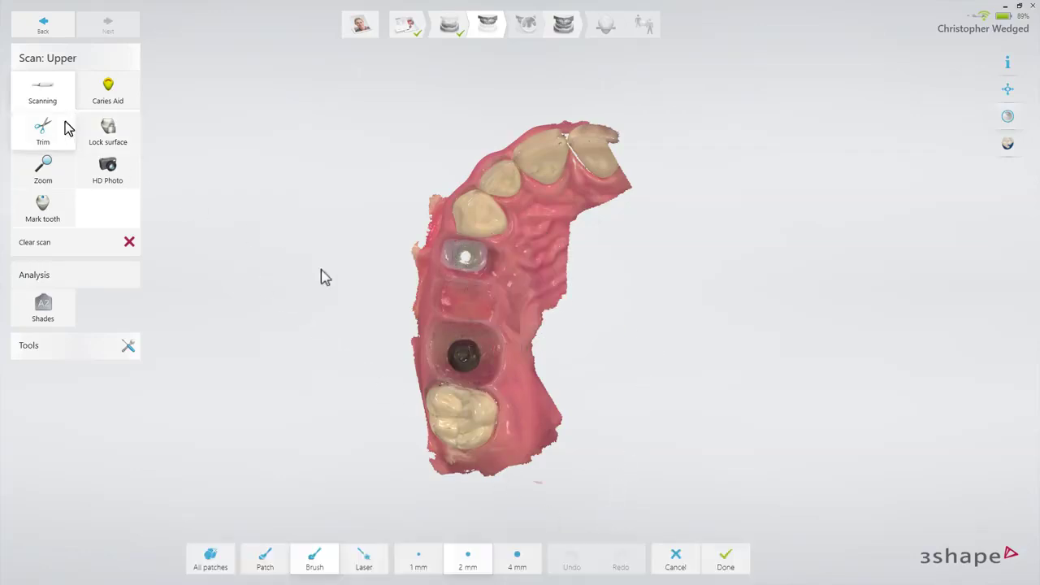
{"action": "mouse_move", "coordinate": [468, 354]}
{"action": "left_mouse_down"}
{"action": "mouse_move", "coordinate": [458, 350]}
{"action": "mouse_move", "coordinate": [458, 370]}
{"action": "mouse_move", "coordinate": [480, 362]}
{"action": "mouse_move", "coordinate": [460, 343]}
{"action": "mouse_move", "coordinate": [450, 363]}
{"action": "mouse_move", "coordinate": [475, 375]}
{"action": "mouse_move", "coordinate": [465, 355]}
{"action": "mouse_move", "coordinate": [473, 359]}
{"action": "left_mouse_up"}
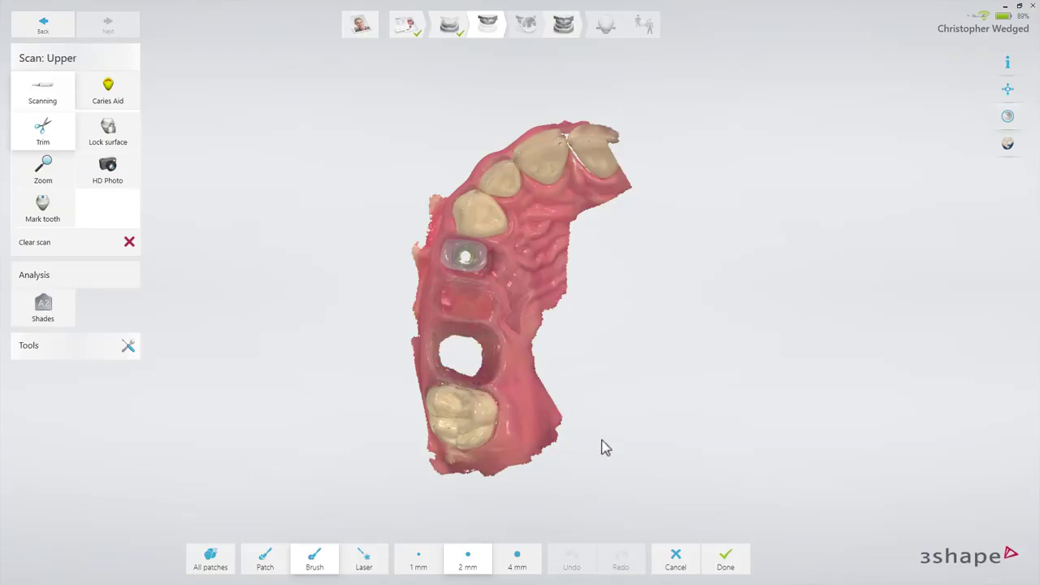
{"action": "left_click", "coordinate": [719, 560]}
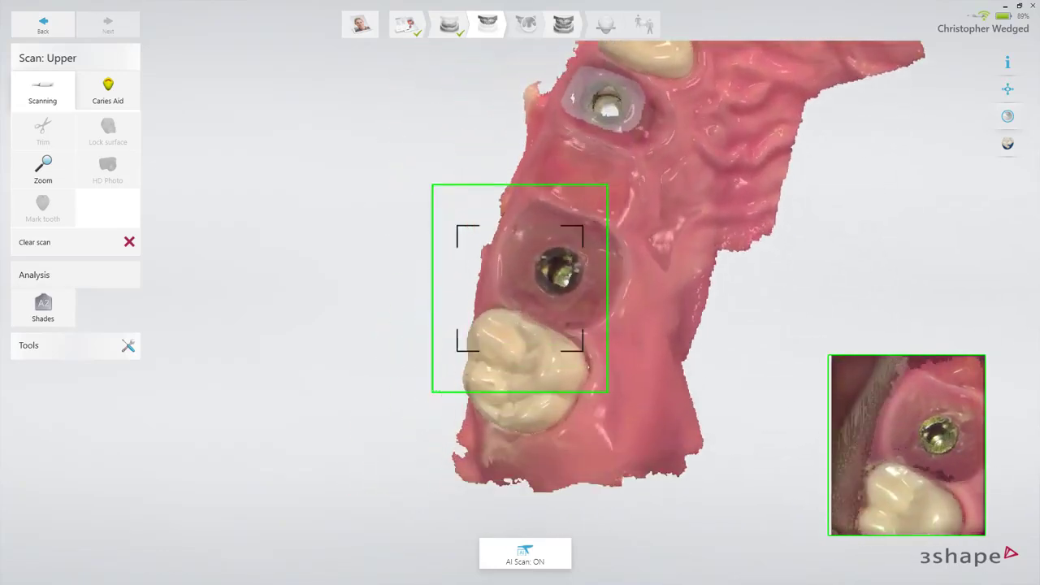
- Lock the rescanned rear implant surface and verify both locked sites without texture
{"action": "left_click", "coordinate": [107, 132]}
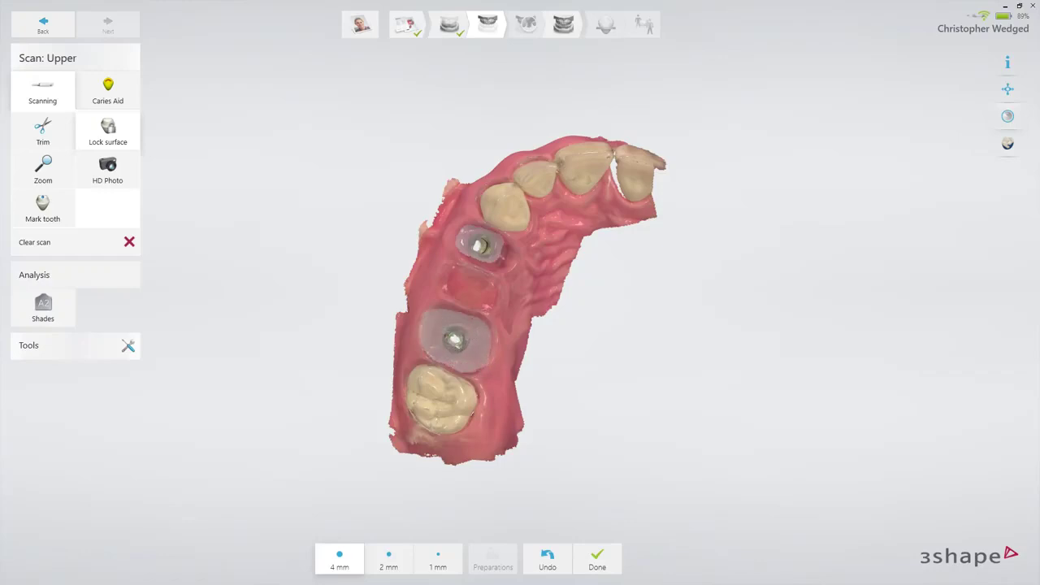
{"action": "left_click", "coordinate": [1008, 118]}
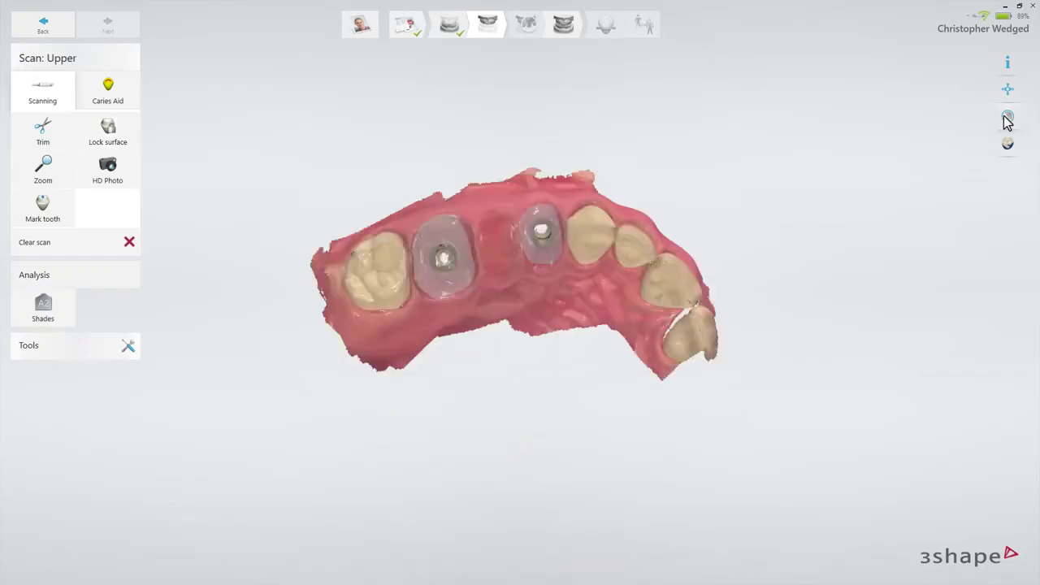
{"action": "left_click", "coordinate": [1008, 116]}
{"action": "mouse_move", "coordinate": [715, 207]}
{"action": "right_mouse_down"}
{"action": "mouse_move", "coordinate": [679, 173]}
{"action": "mouse_move", "coordinate": [663, 199]}
{"action": "mouse_move", "coordinate": [717, 217]}
{"action": "right_mouse_up"}
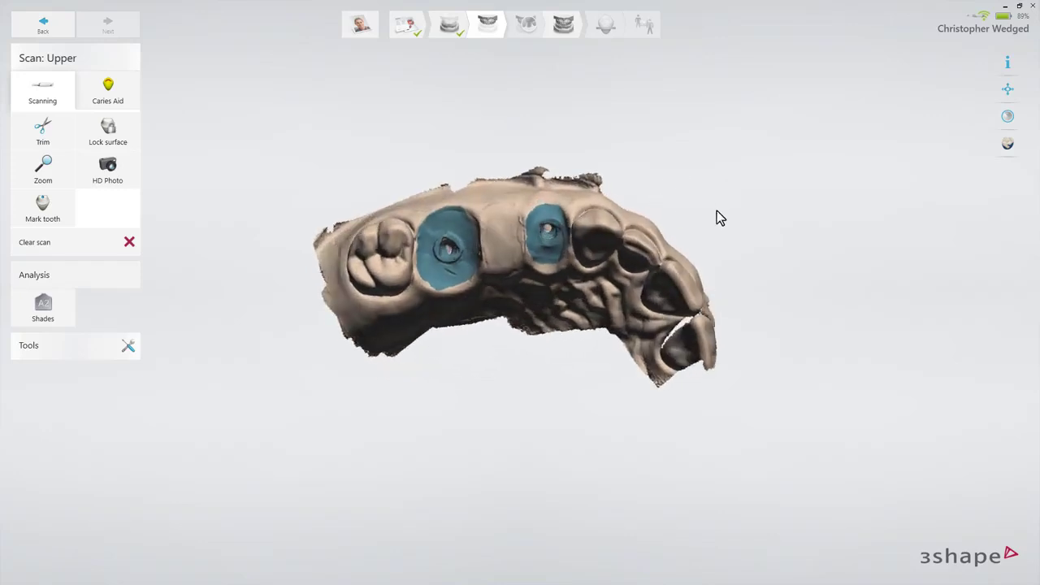
{"action": "left_click", "coordinate": [1007, 119]}
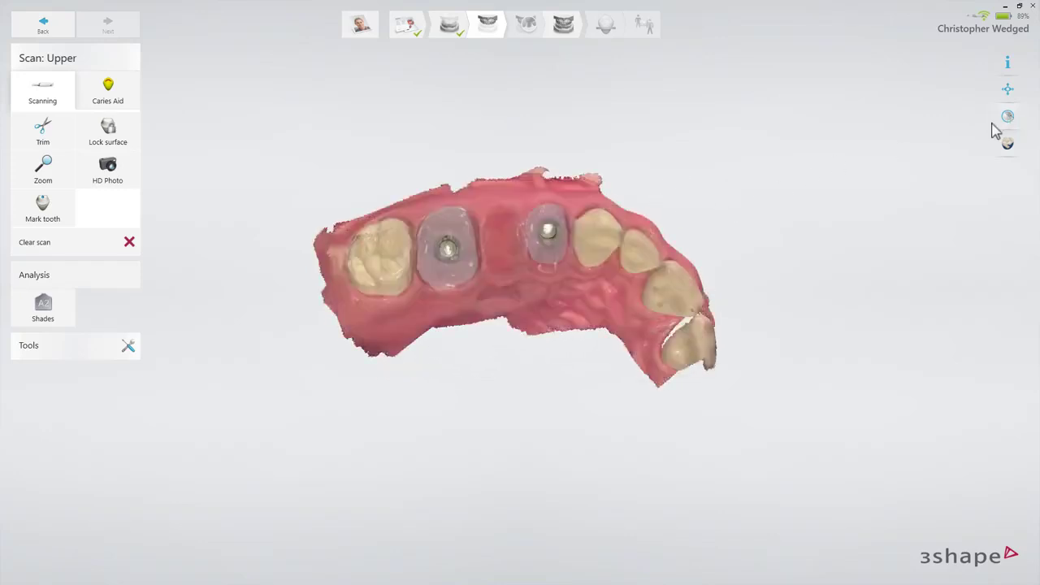
{"action": "left_click", "coordinate": [57, 210]}
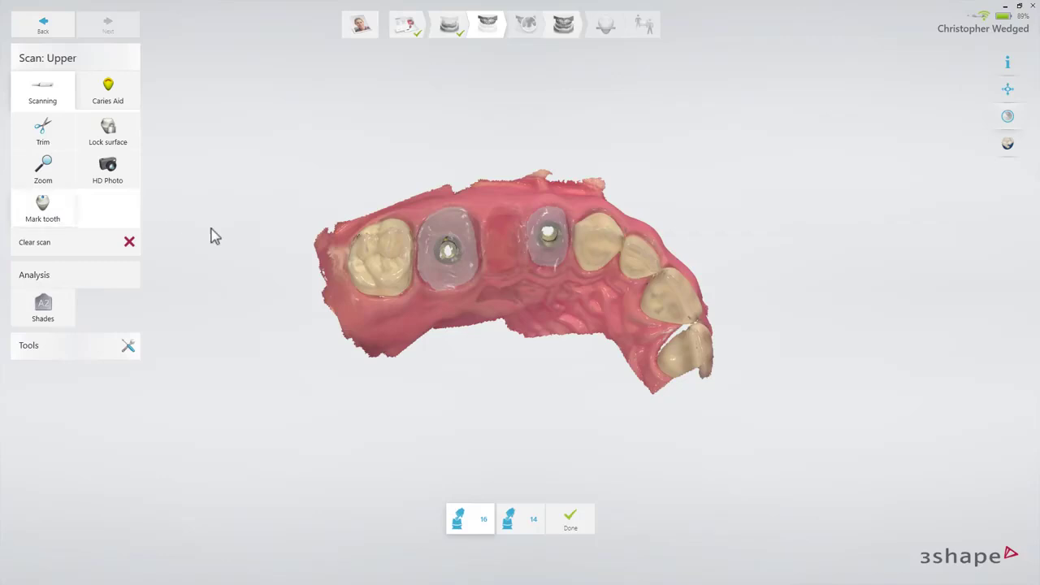
- Mark the left implant as tooth 16 and the right implant as tooth 14
{"action": "left_click", "coordinate": [452, 258]}
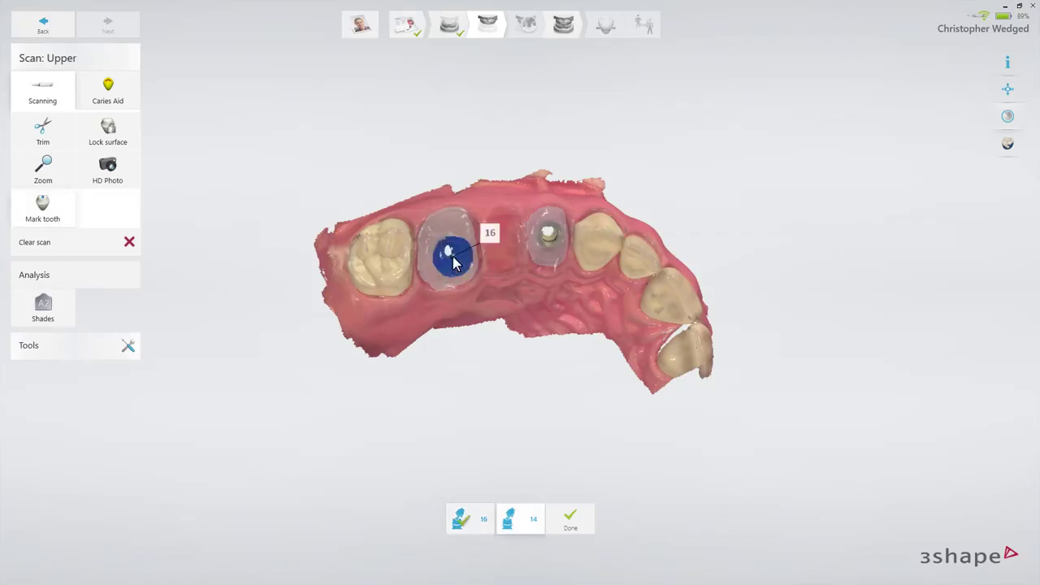
{"action": "left_click", "coordinate": [547, 241]}
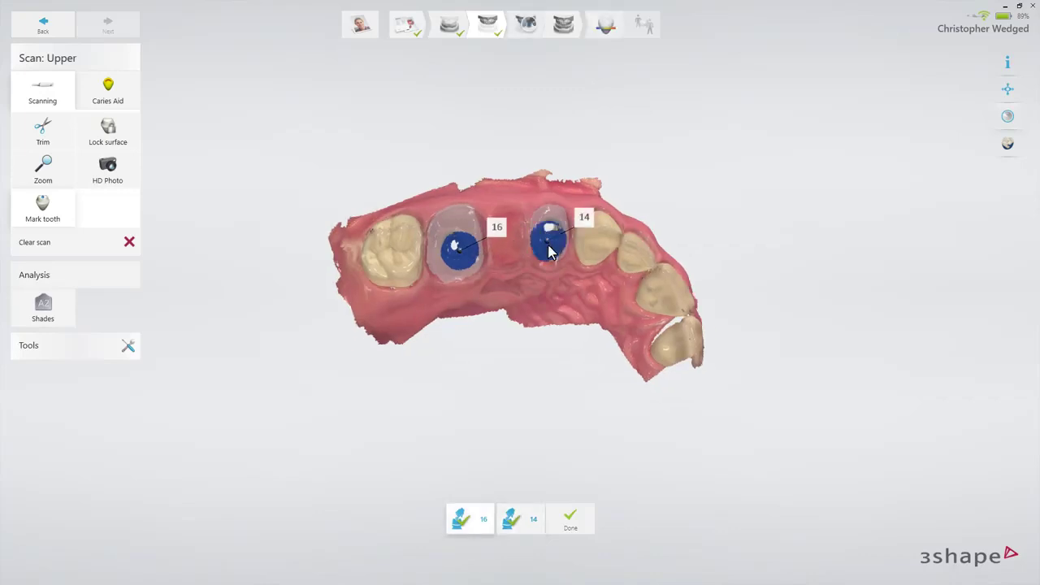
{"action": "left_click", "coordinate": [574, 520]}
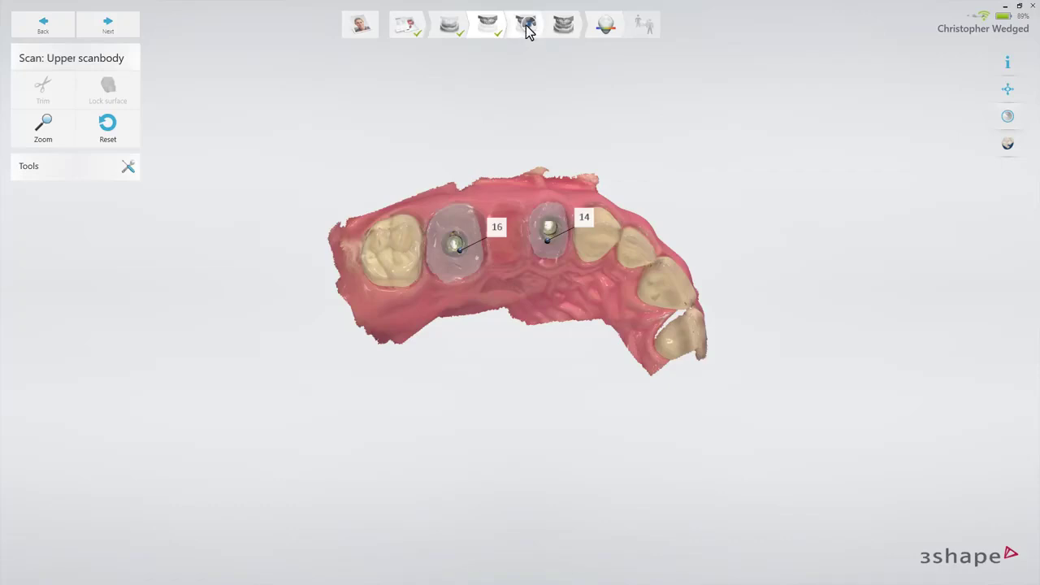
- Go to the Upper scanbody step and scan the arch with scanbodies seated
{"action": "left_click", "coordinate": [525, 27]}
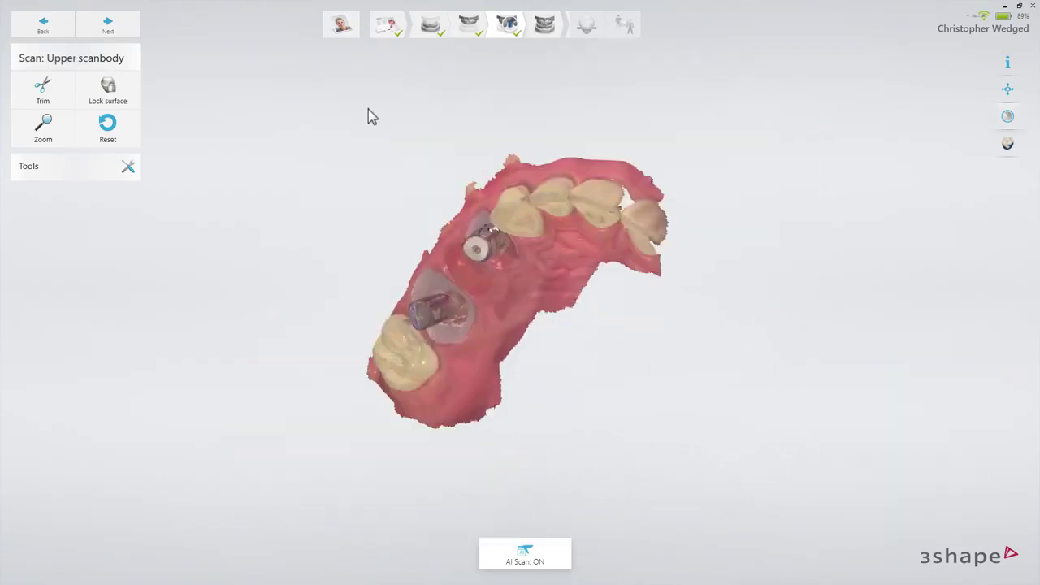
- Go to the Occlusion step and scan Bite 1 to align the arches
{"action": "left_click", "coordinate": [544, 26]}
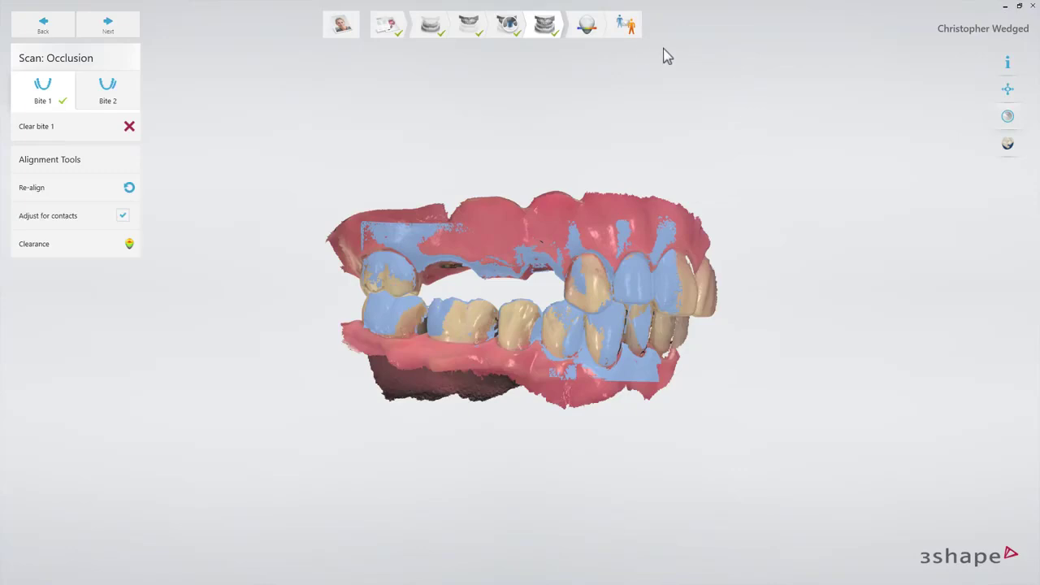
- Inspect upper–lower clearance in Analyze, then open the Send summary for bridge 16–14
{"action": "left_click", "coordinate": [587, 35]}
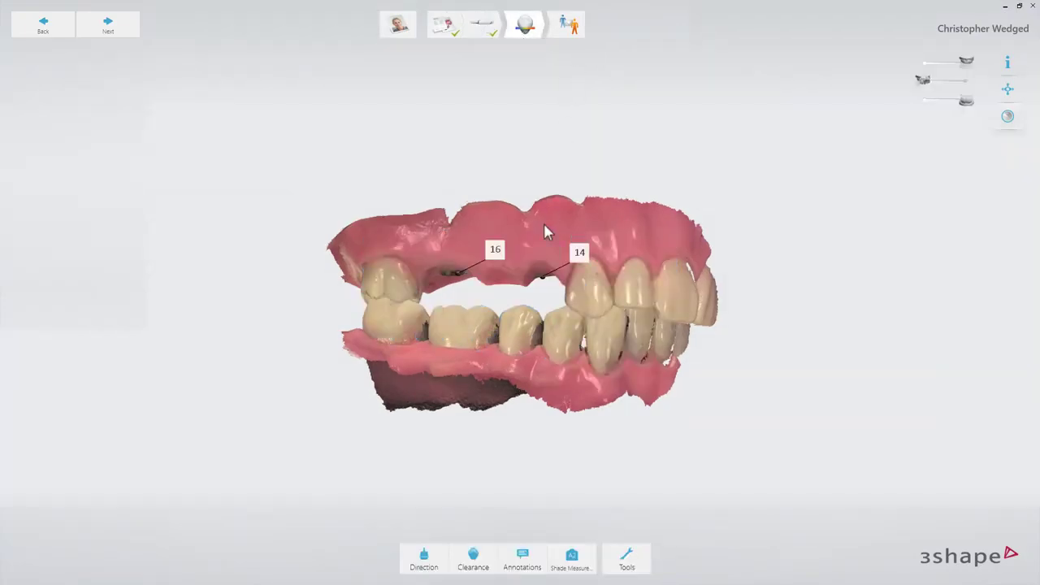
{"action": "left_click", "coordinate": [494, 563]}
{"action": "right_click_drag", "start_coordinate": [634, 390], "coordinate": [629, 315]}
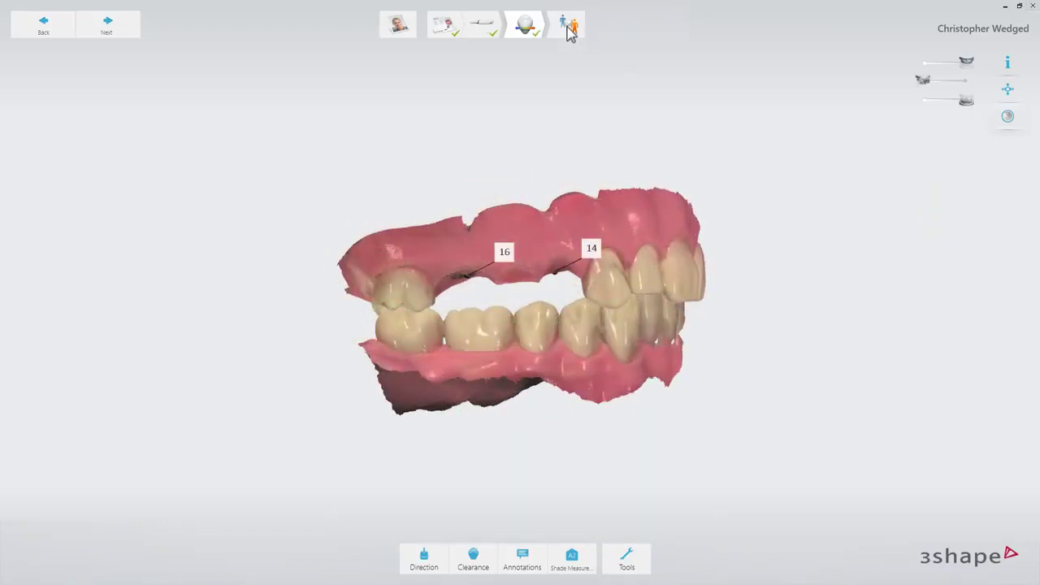
{"action": "left_click", "coordinate": [569, 31]}
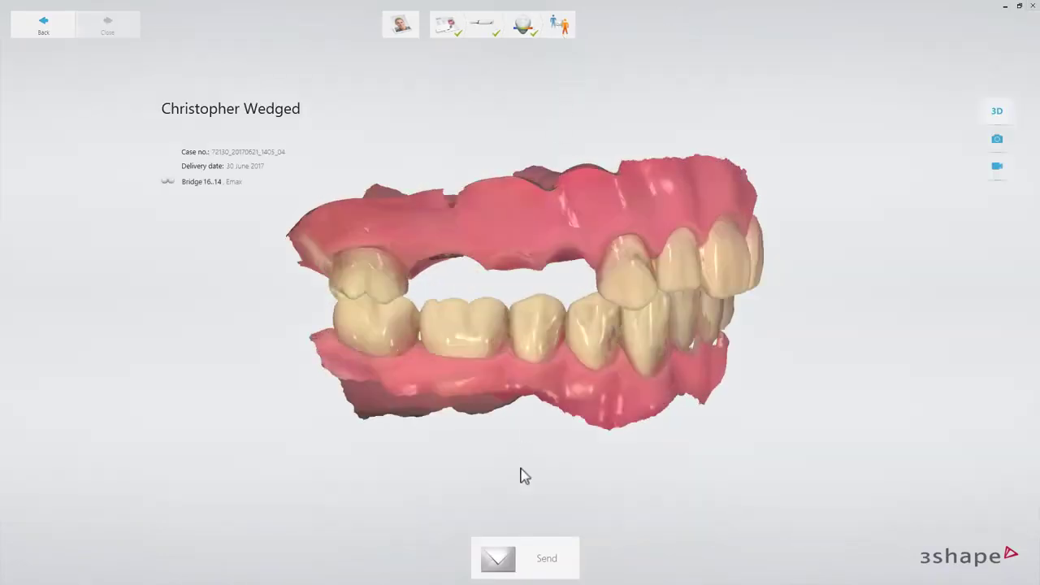